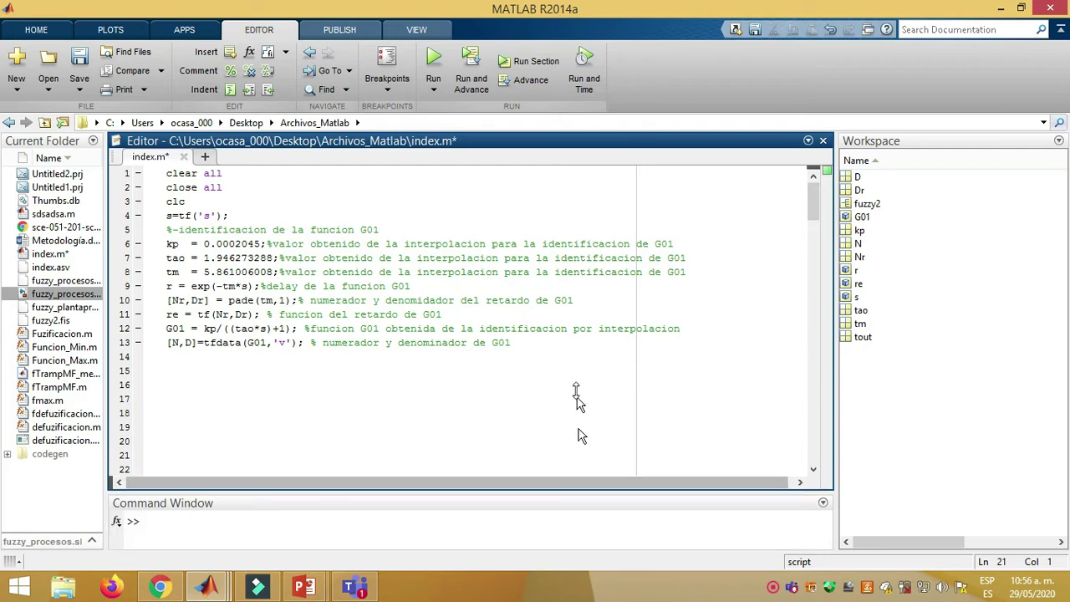
# Step: Evaluate G01 in the Command Window to display its transfer function
pyautogui.click(524, 450)
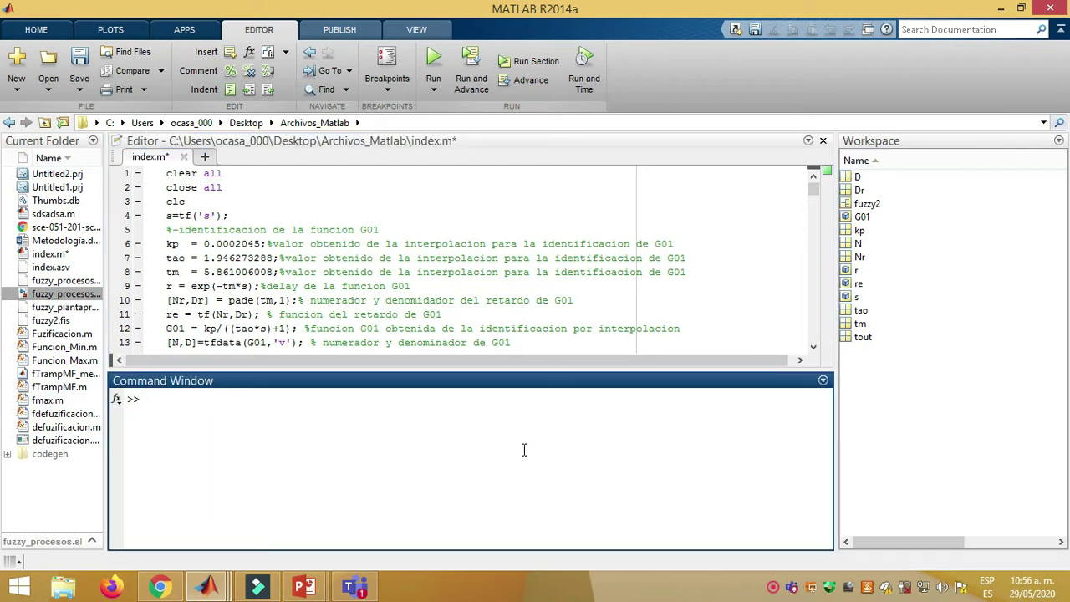
pyautogui.write('G01')
pyautogui.press('Return')
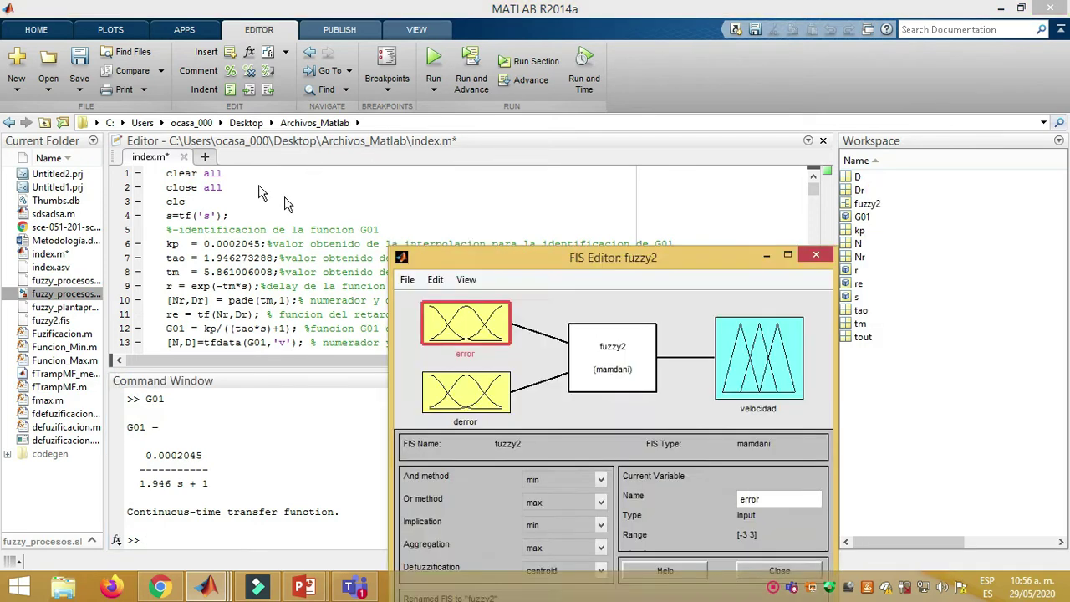
# Step: Inspect the membership functions of the error, derror and velocidad variables of the fuzzy2 system
pyautogui.moveTo(824, 155); pyautogui.dragTo(435, 158)
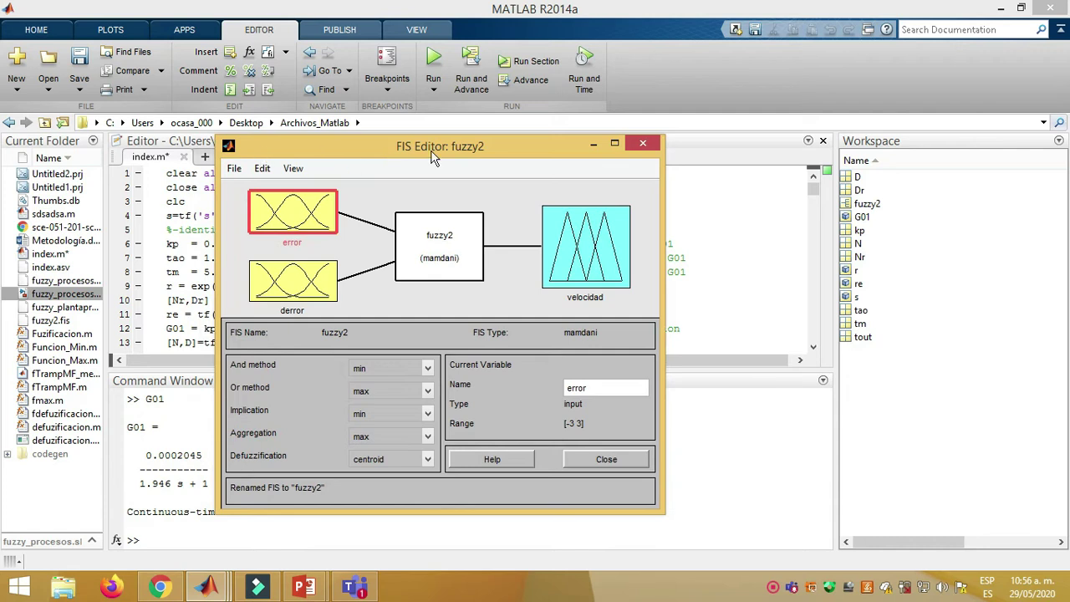
pyautogui.doubleClick(324, 201)
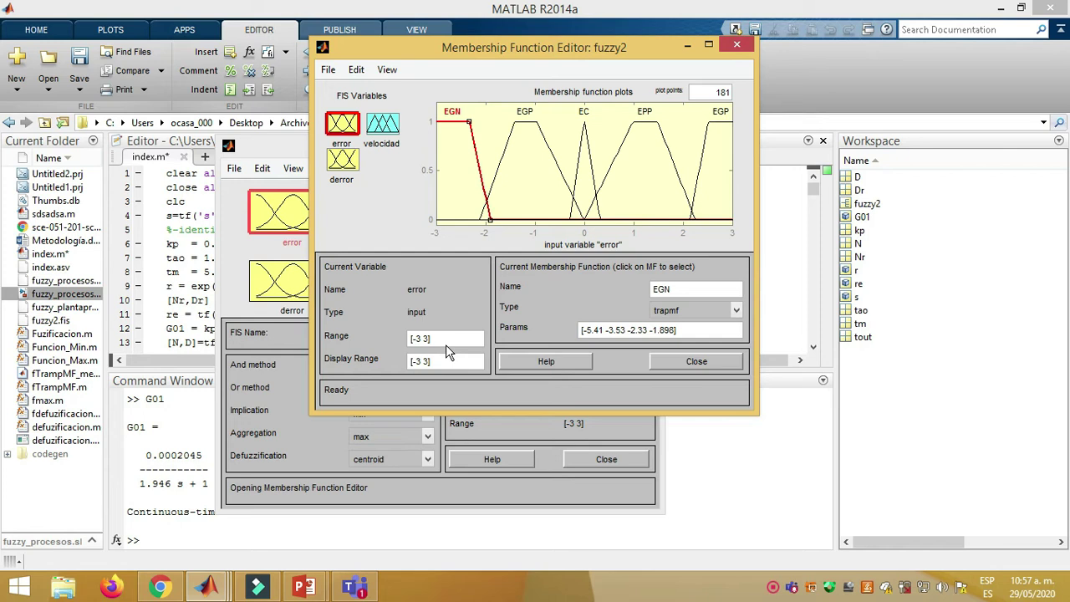
pyautogui.click(341, 159)
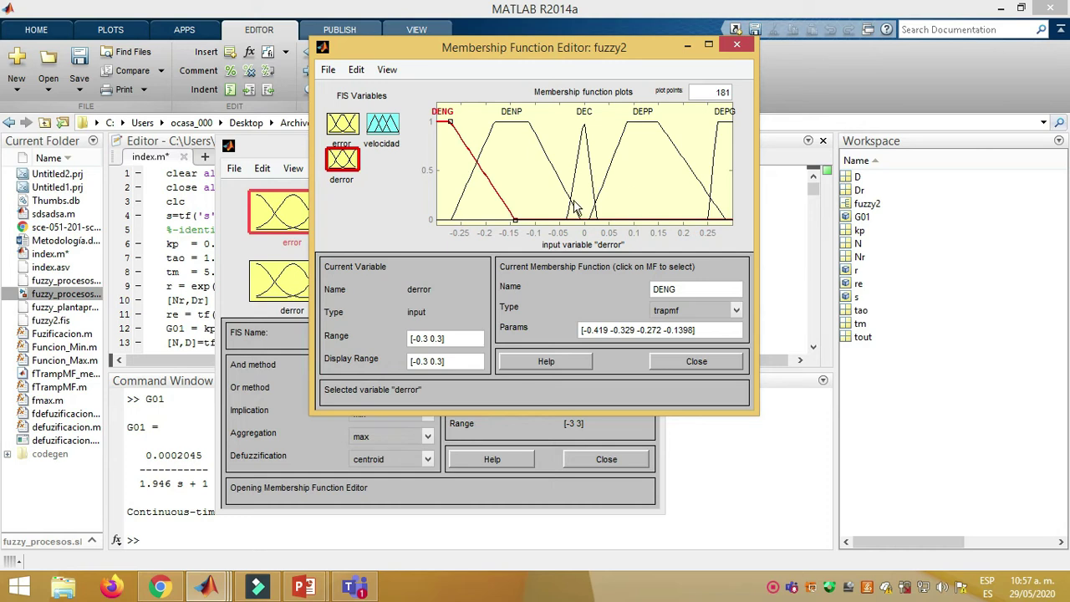
pyautogui.click(384, 132)
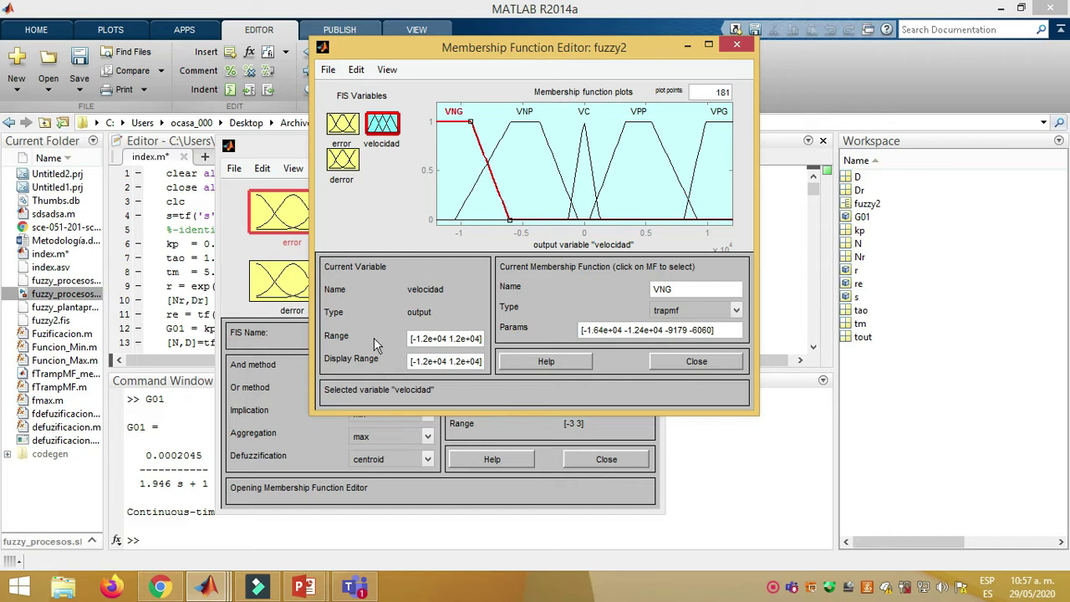
# Step: Review the first rules of the fuzzy2 rule base, then close the Rule Editor and the Membership Function Editor
pyautogui.click(359, 72)
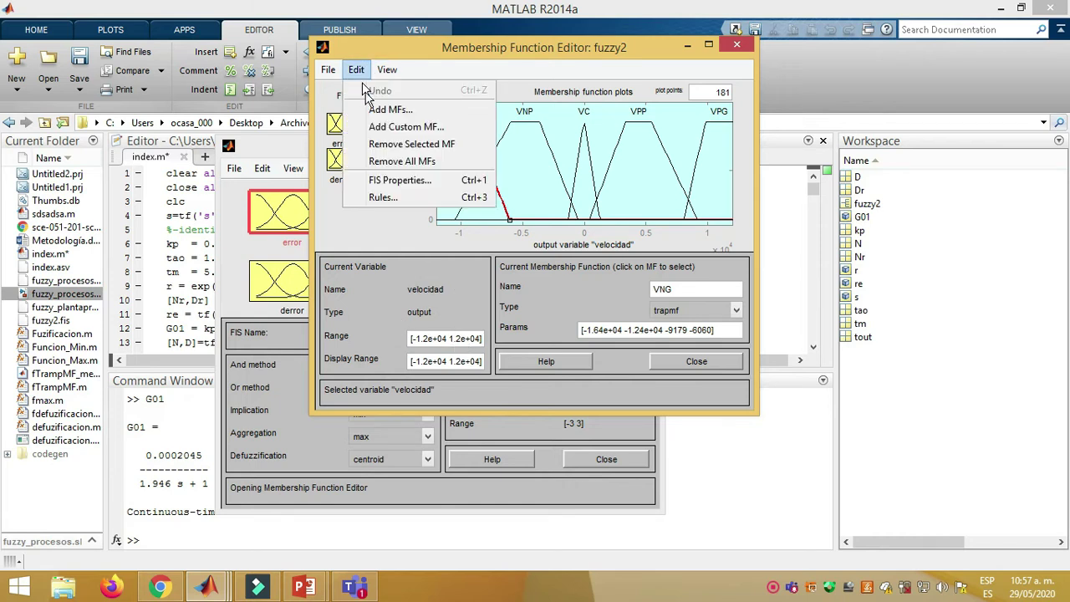
pyautogui.click(393, 197)
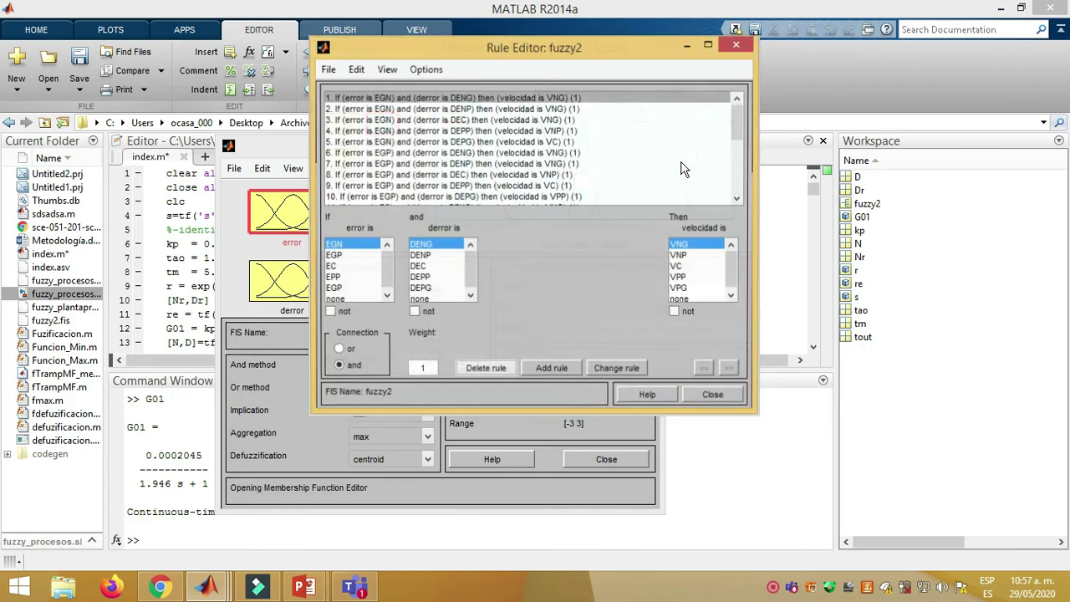
pyautogui.click(545, 110)
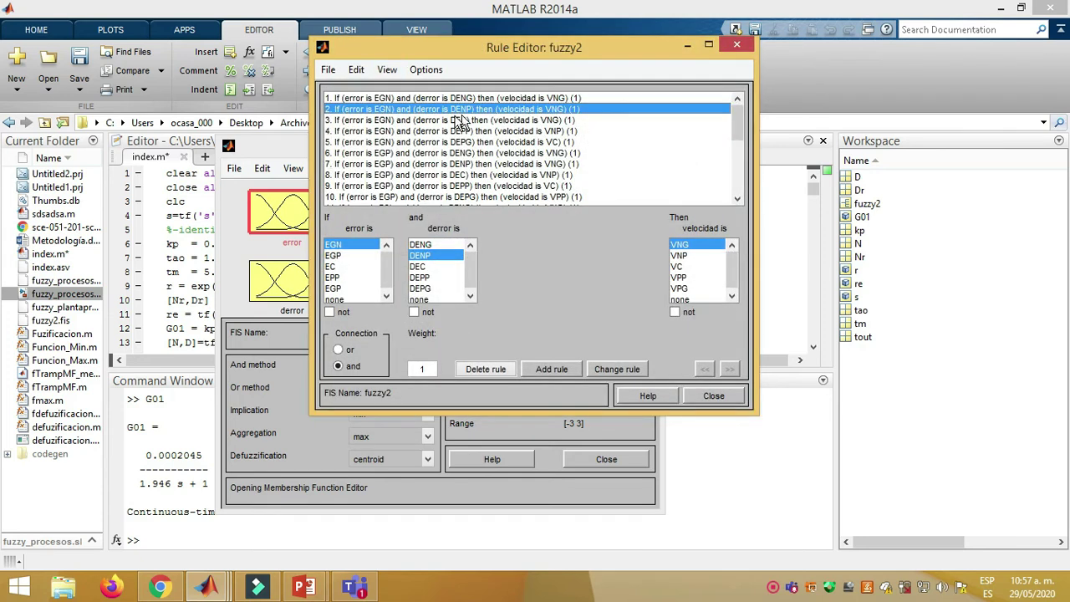
pyautogui.click(462, 100)
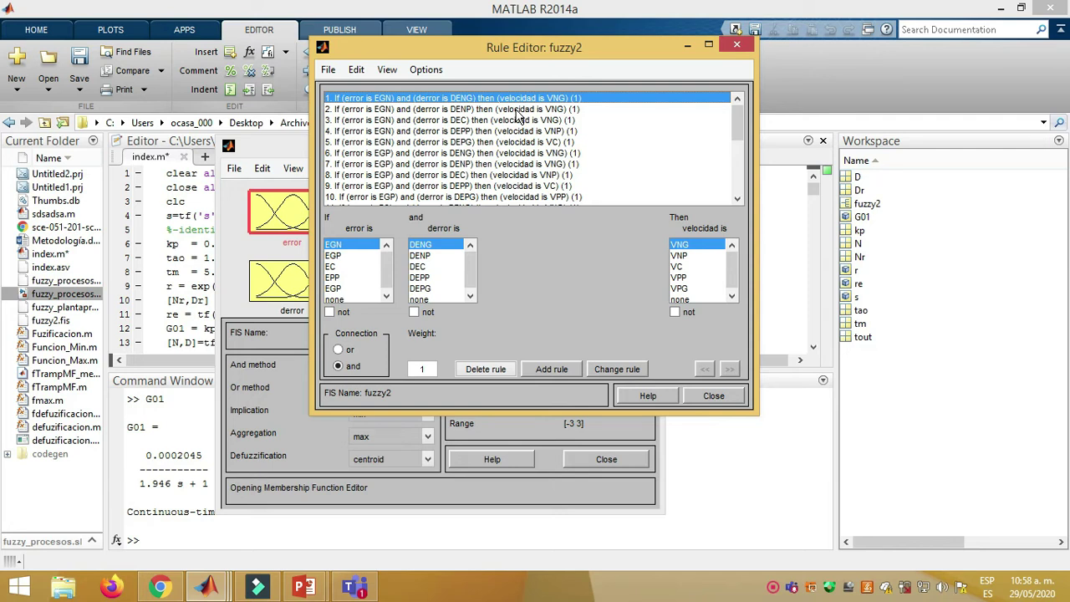
pyautogui.click(713, 395)
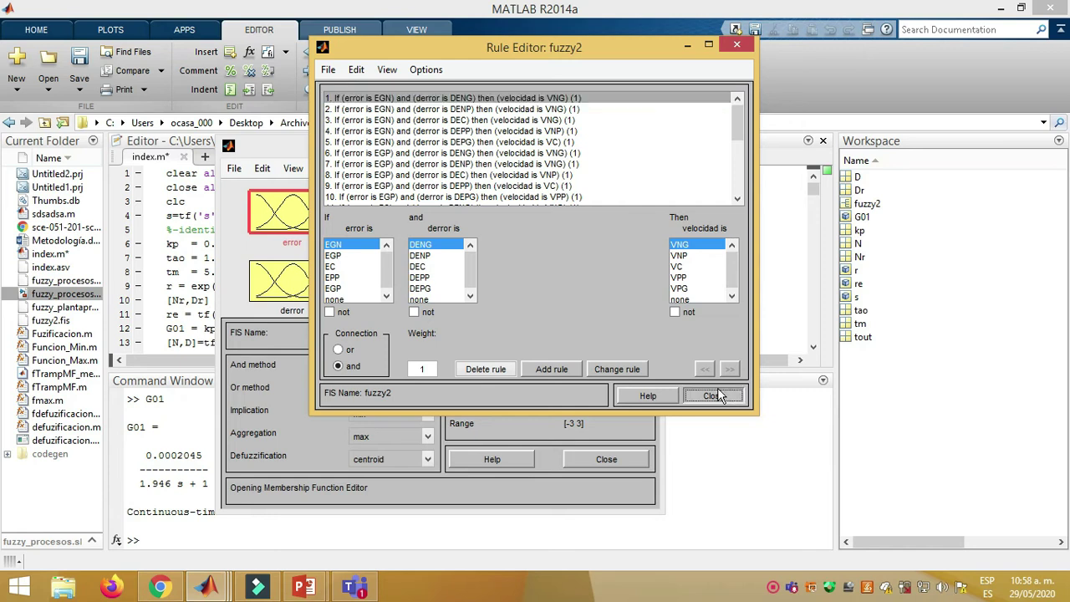
pyautogui.click(694, 359)
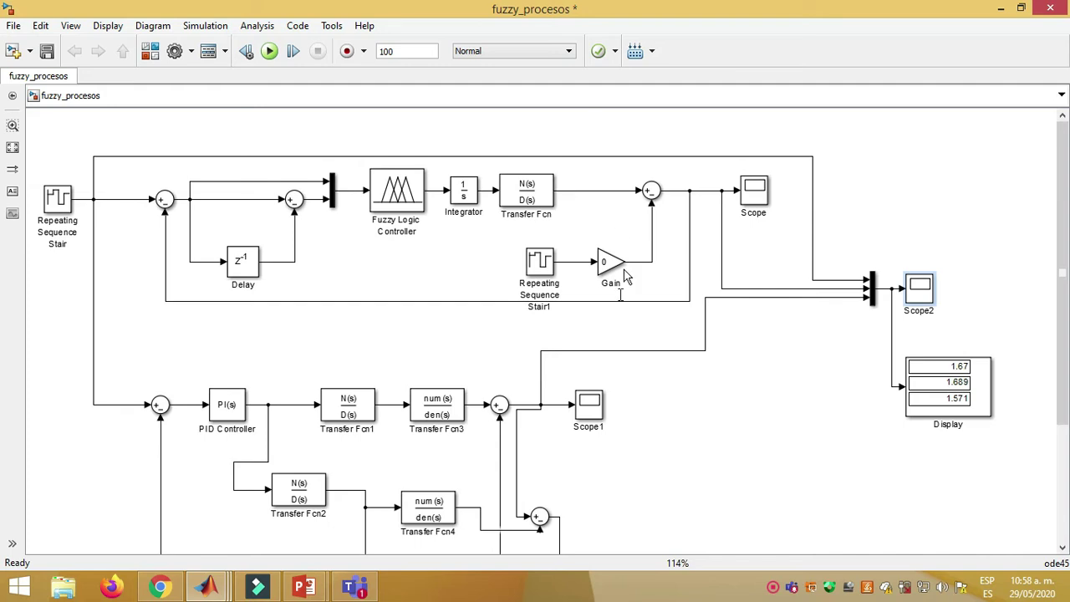
# Step: Run the fuzzy_procesos simulation without disturbance and examine the three values in the Display block
pyautogui.scroll(-1, 716, 481)
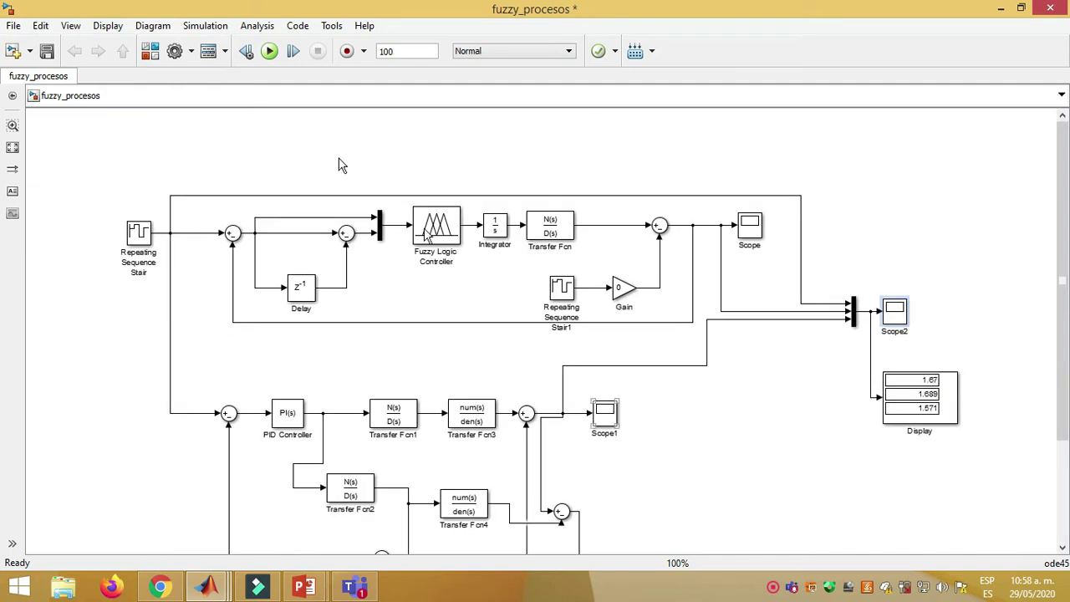
pyautogui.click(12, 146)
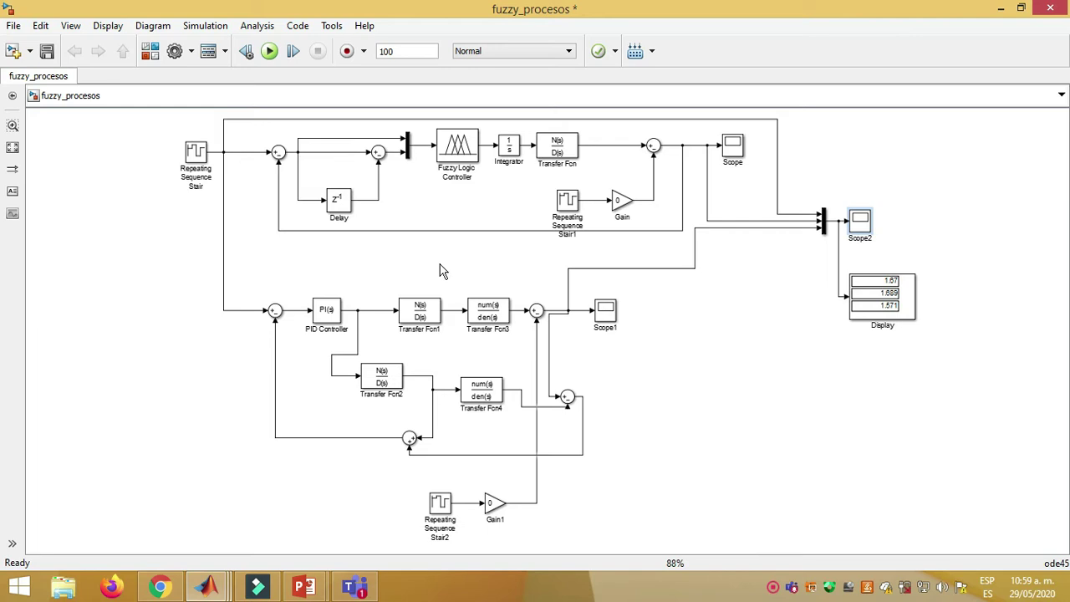
pyautogui.click(269, 51)
pyautogui.scroll(5, 926, 331)
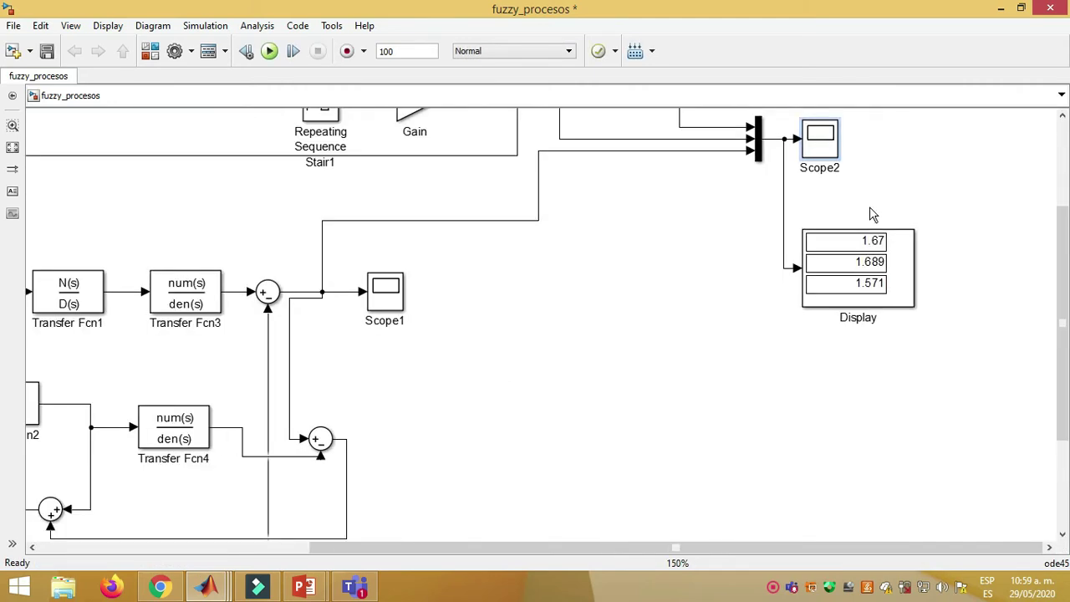
pyautogui.scroll(1, 869, 215)
pyautogui.click(861, 245)
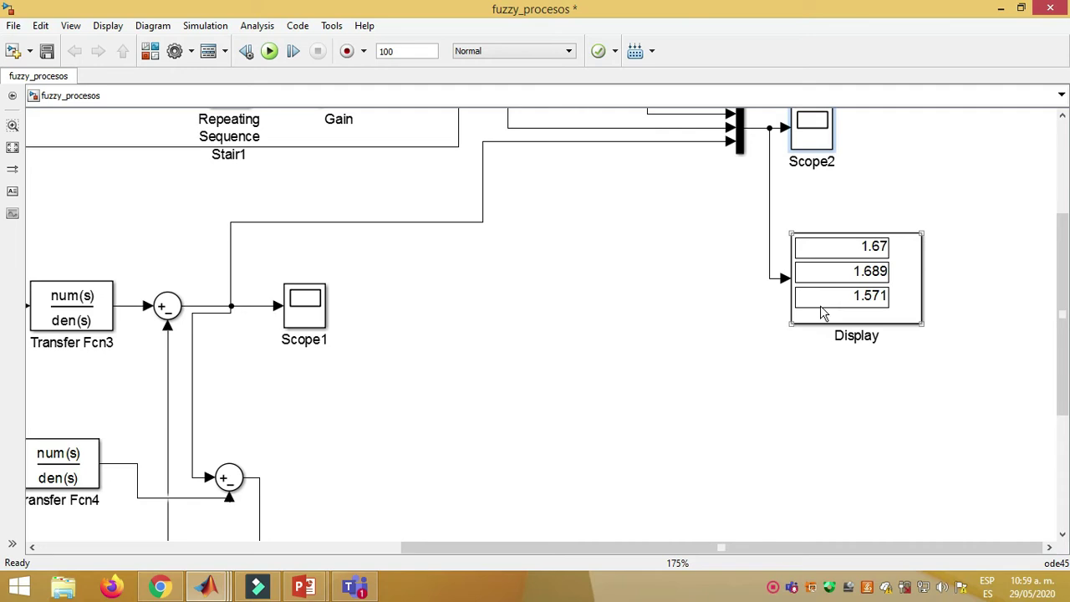
pyautogui.click(708, 291)
pyautogui.click(894, 310)
# Step: Compare the response curves in Scope2, minimizing the VI Package Manager update window and finally the scope window
pyautogui.click(823, 149)
pyautogui.doubleClick(822, 142)
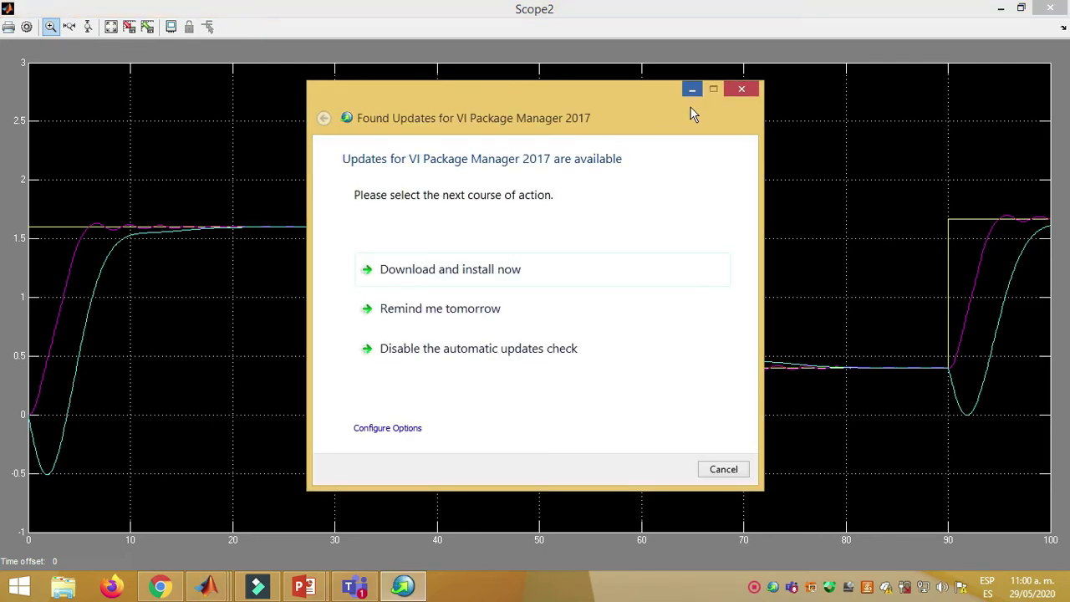
pyautogui.click(692, 92)
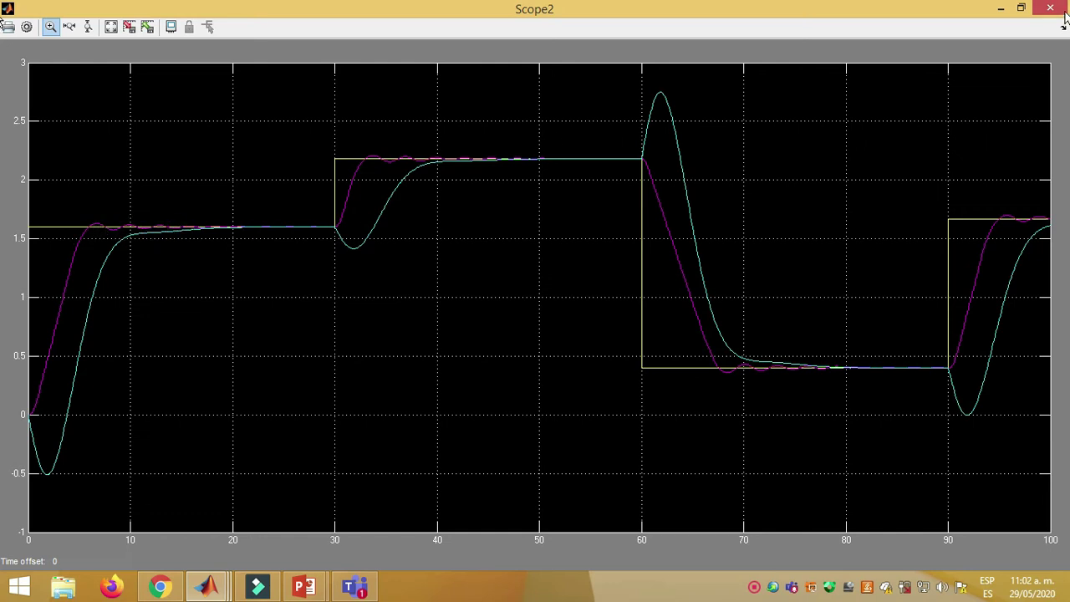
pyautogui.click(1000, 9)
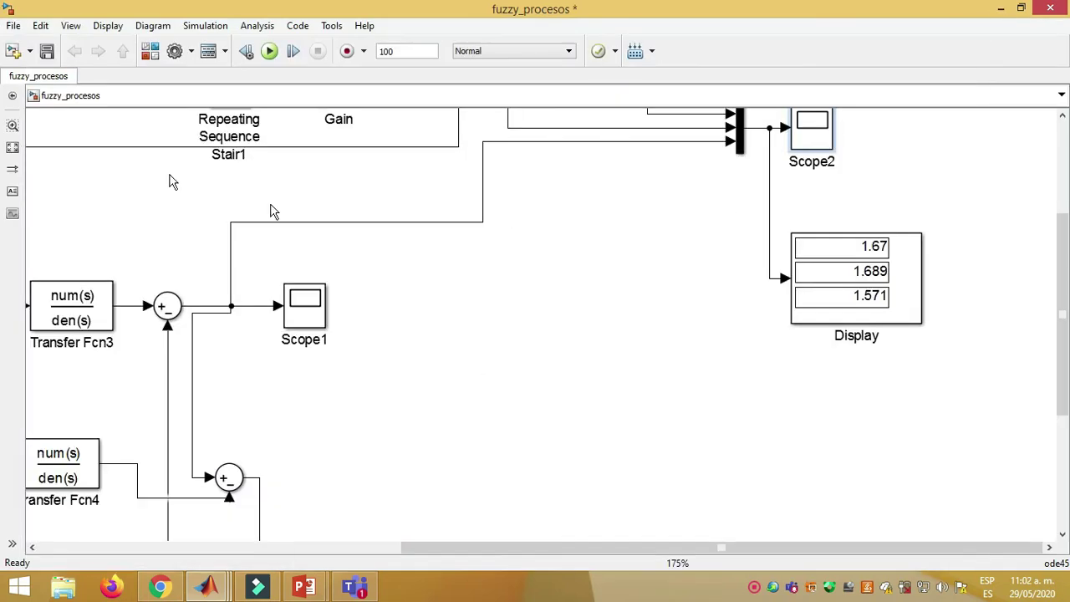
# Step: Set the gain of the Gain block in the fuzzy control loop to 0.2
pyautogui.click(13, 147)
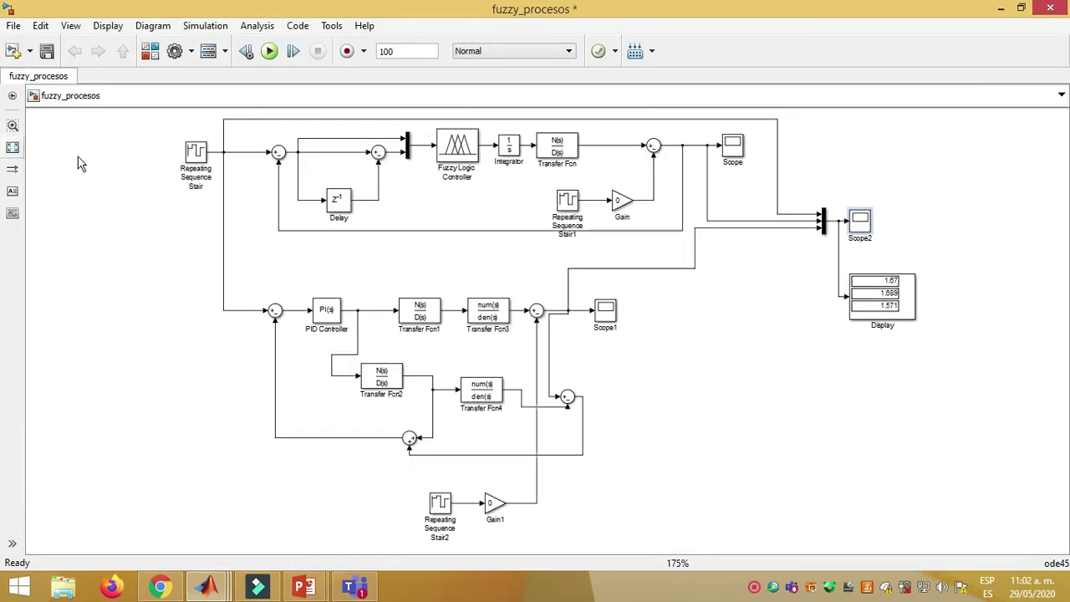
pyautogui.doubleClick(619, 206)
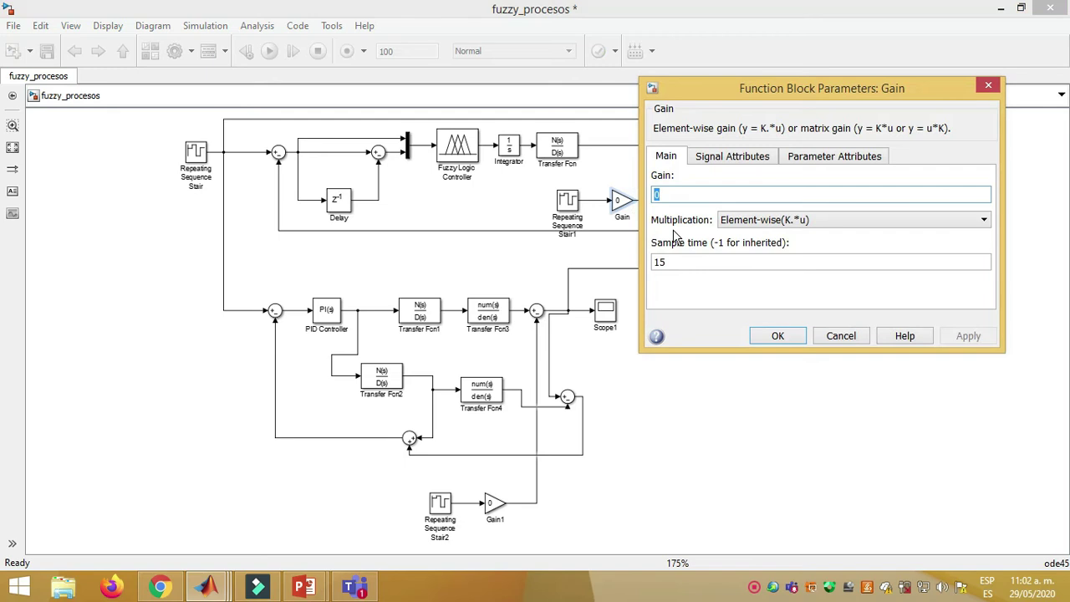
pyautogui.write('0,2')
pyautogui.hotkey('ctrl', 'a')
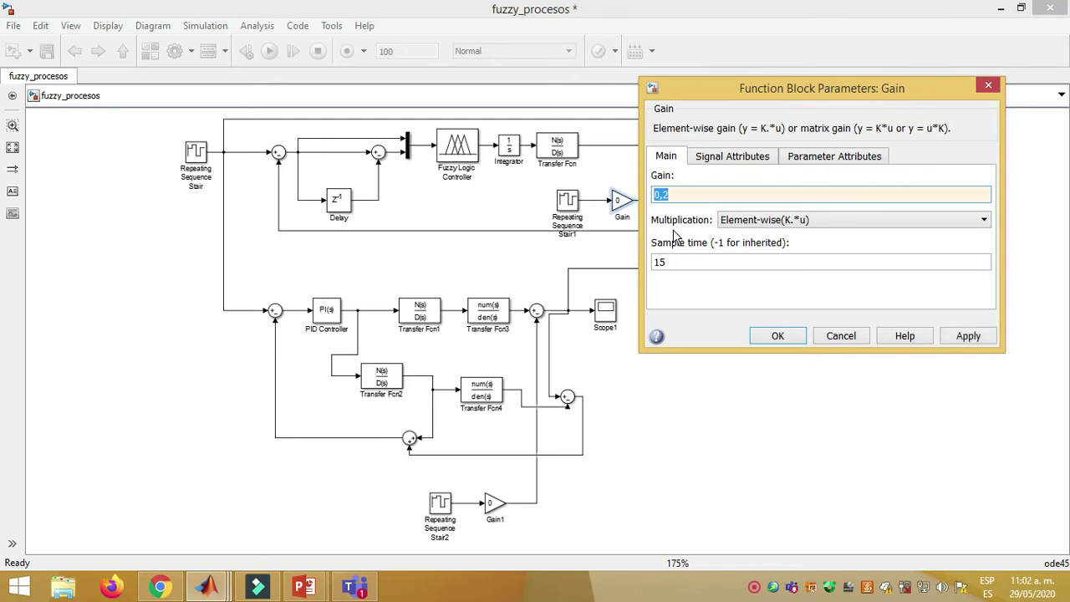
pyautogui.press('Return')
pyautogui.click(975, 250)
pyautogui.write('0.2')
pyautogui.press('Return')
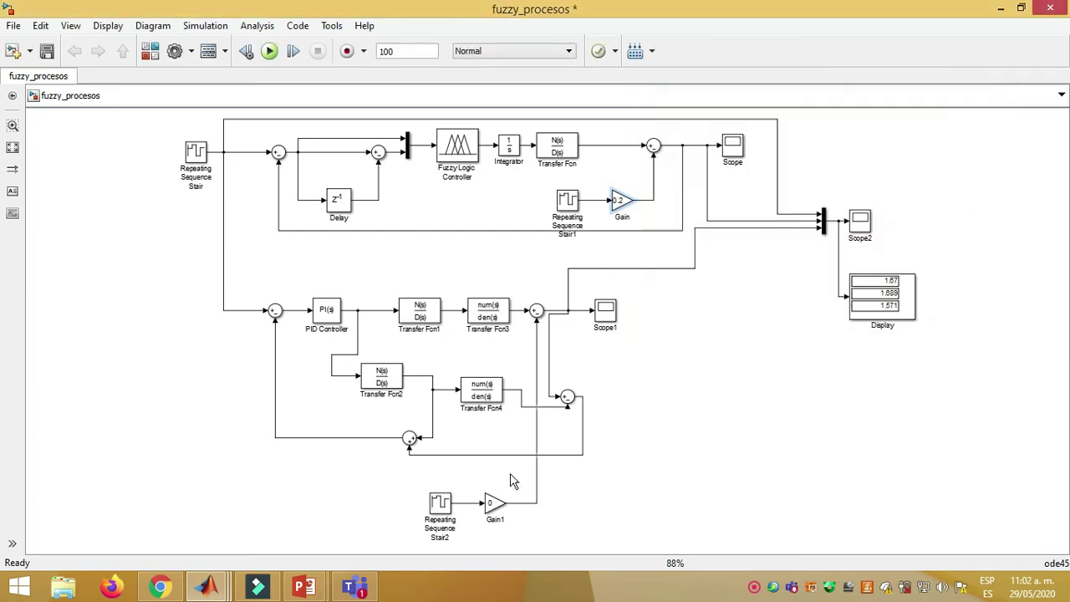
# Step: Set the gain of the Gain1 block in the PI control loop to 0.2
pyautogui.doubleClick(497, 506)
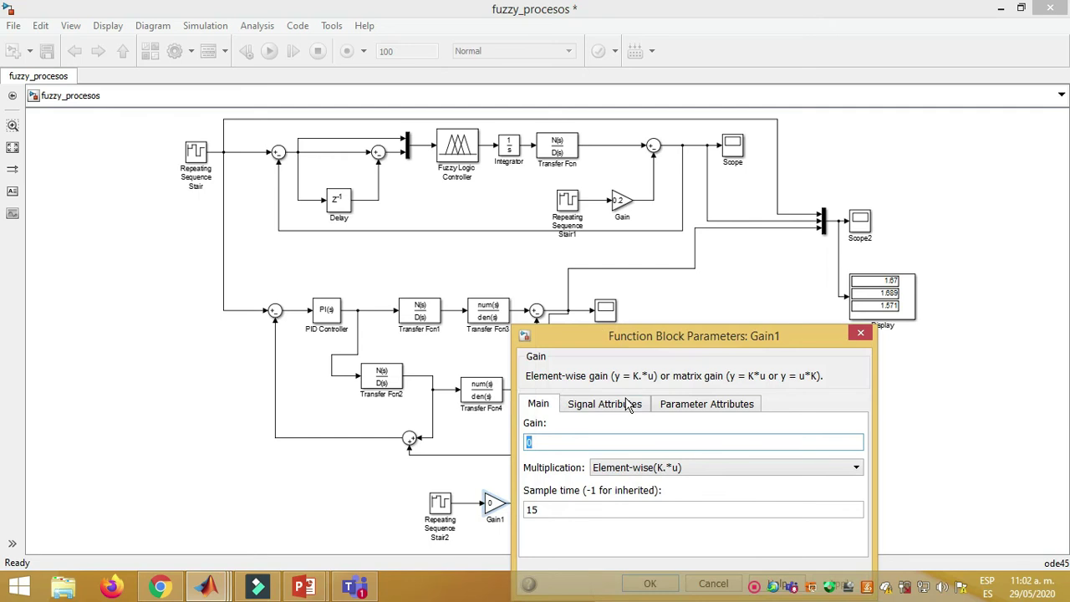
pyautogui.write('0.2')
pyautogui.press('Return')
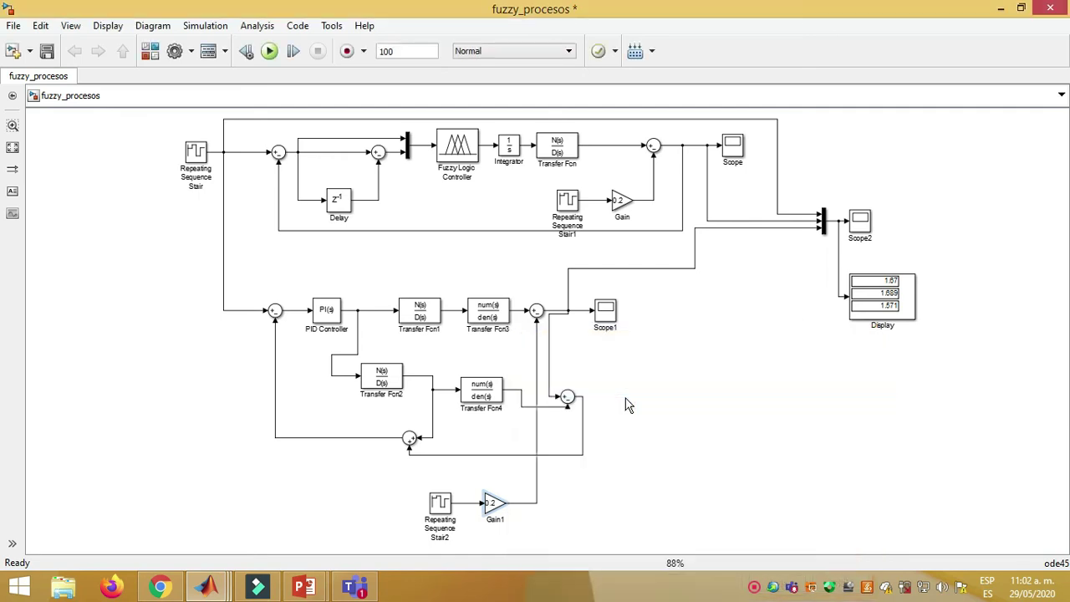
# Step: Rerun the simulation with both disturbance gains active and examine the values in the Display block
pyautogui.click(269, 51)
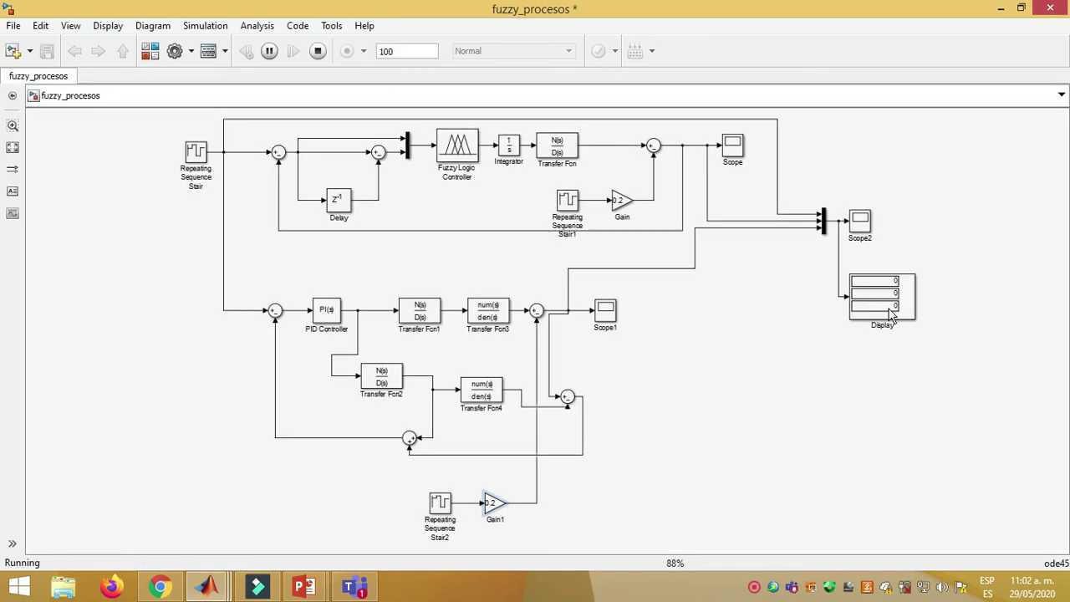
pyautogui.click(903, 307)
pyautogui.scroll(4, 911, 297)
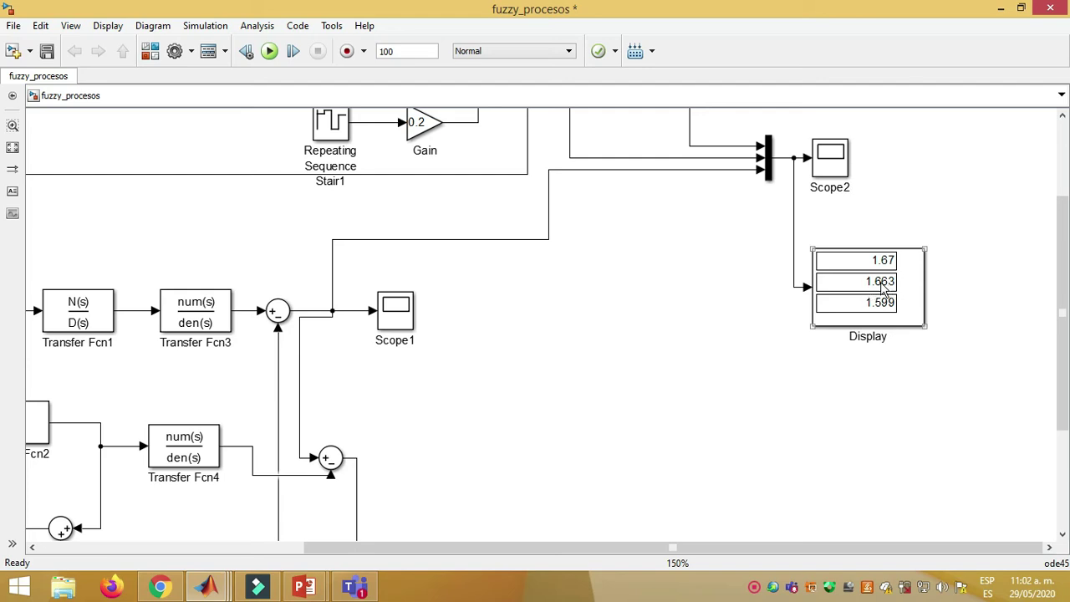
pyautogui.click(958, 278)
pyautogui.click(867, 323)
# Step: Examine the disturbed responses in Scope2 with the axes autoscaled, then minimize the scope window
pyautogui.doubleClick(828, 159)
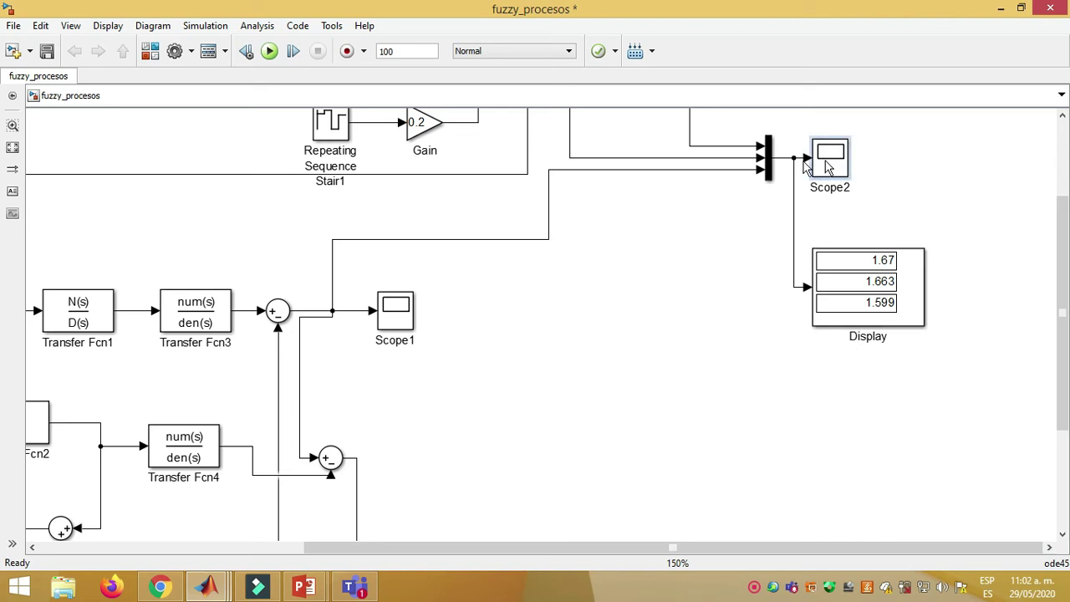
pyautogui.click(112, 28)
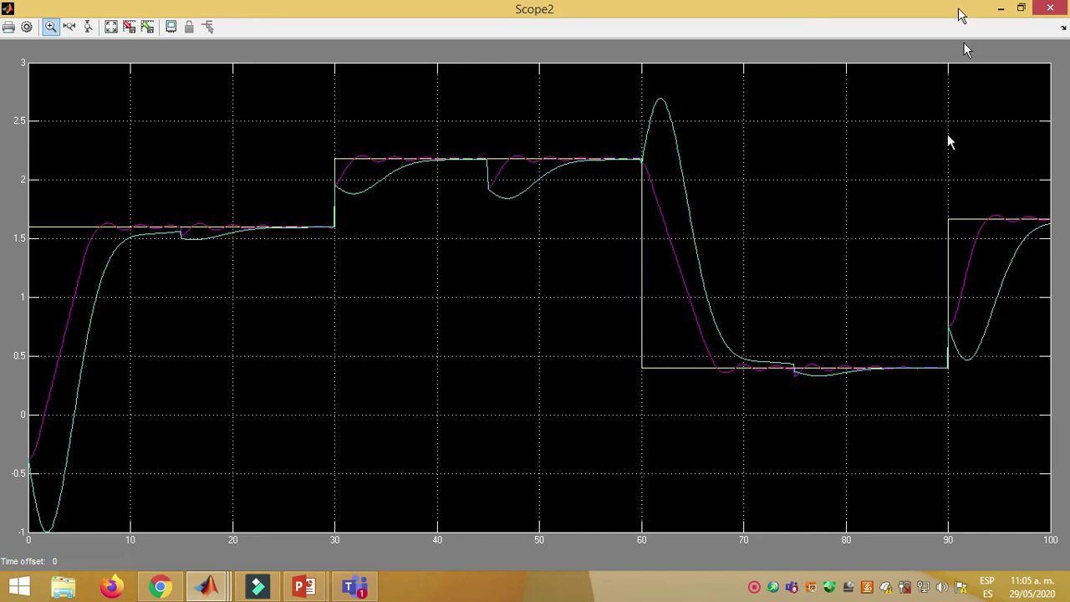
pyautogui.click(1001, 7)
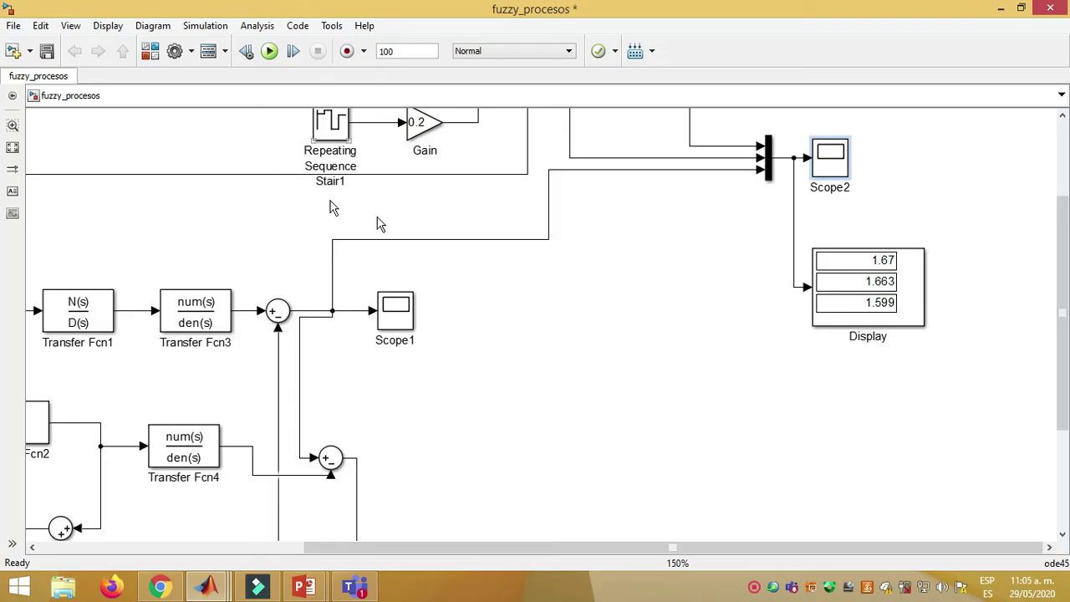
# Step: View the whole fuzzy_procesos diagram, then switch back to the Scope2 plot of the disturbed responses
pyautogui.click(13, 149)
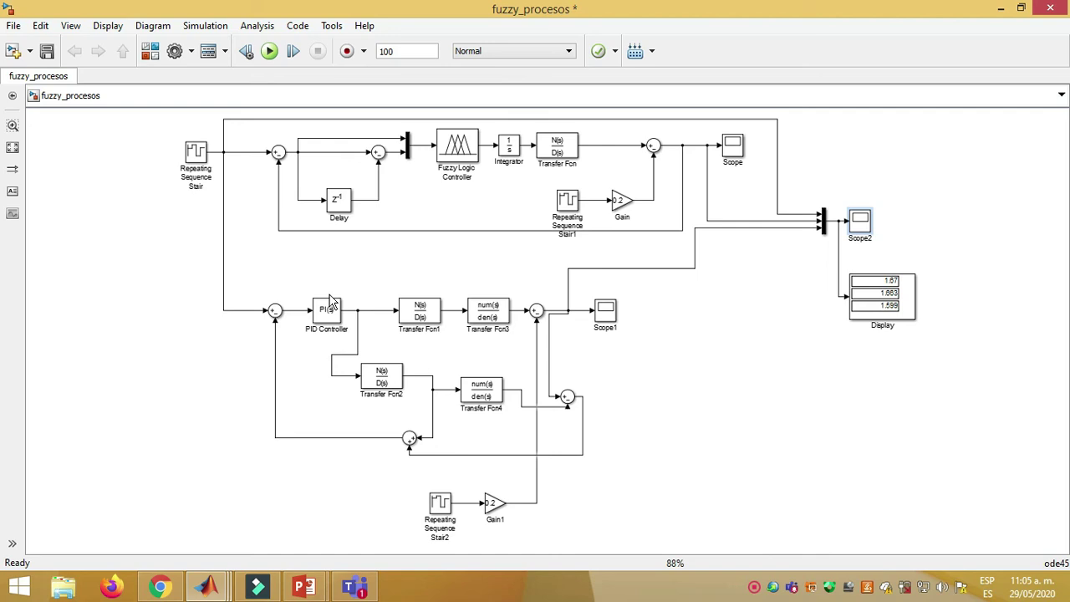
pyautogui.click(206, 588)
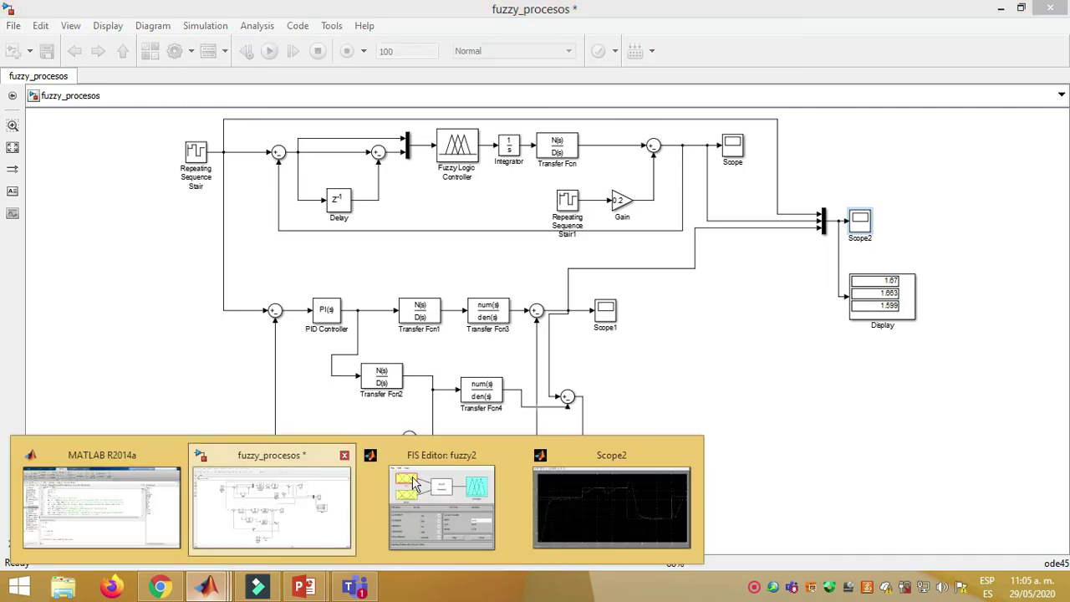
pyautogui.click(611, 502)
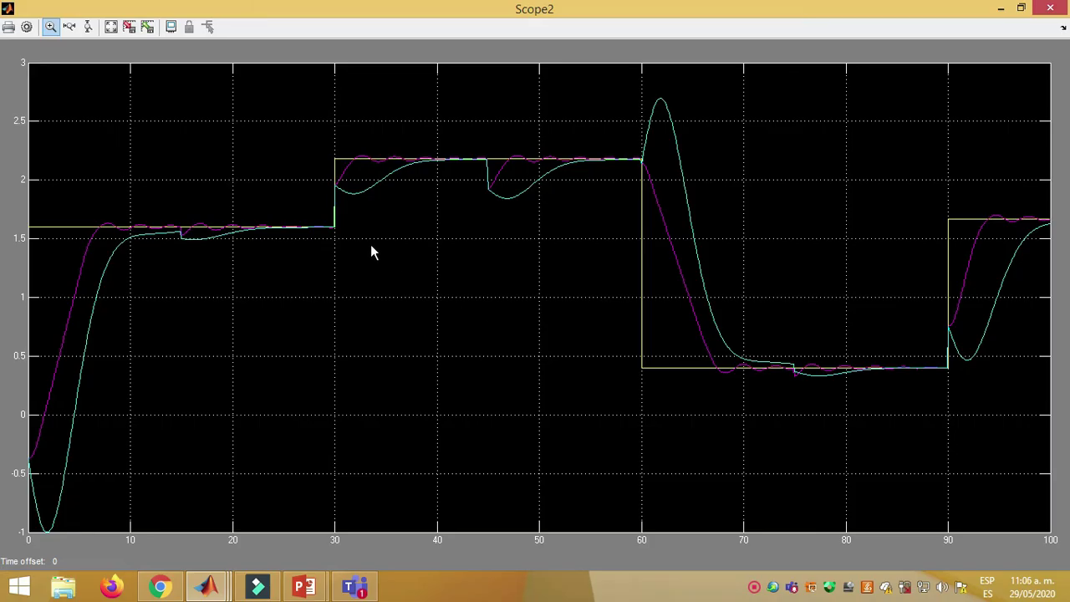